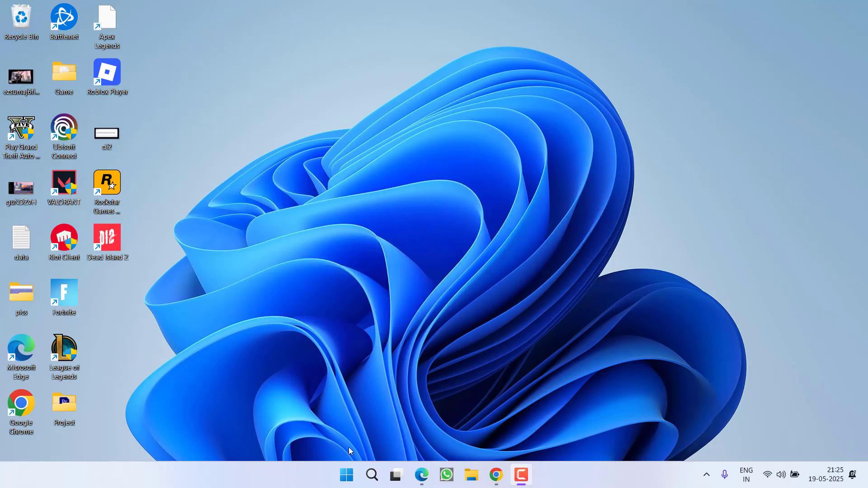
# Open the %localappdata% folder from the Run box.
pyautogui.rightClick(346, 479)
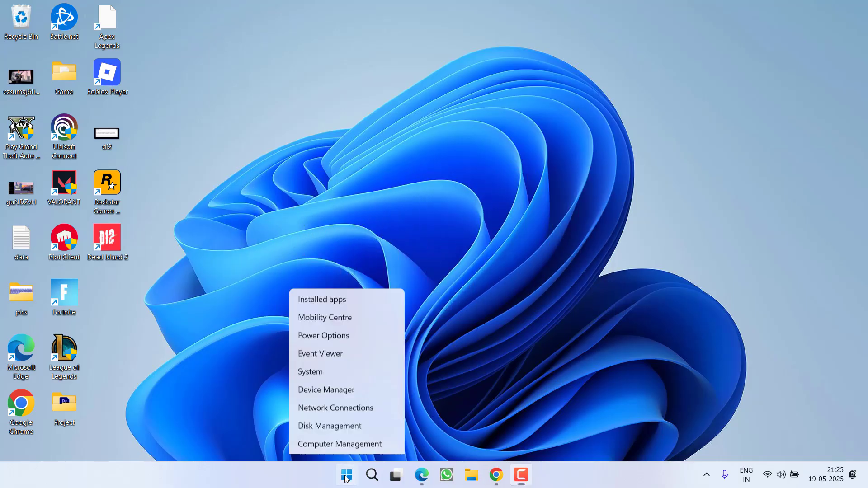
pyautogui.click(323, 408)
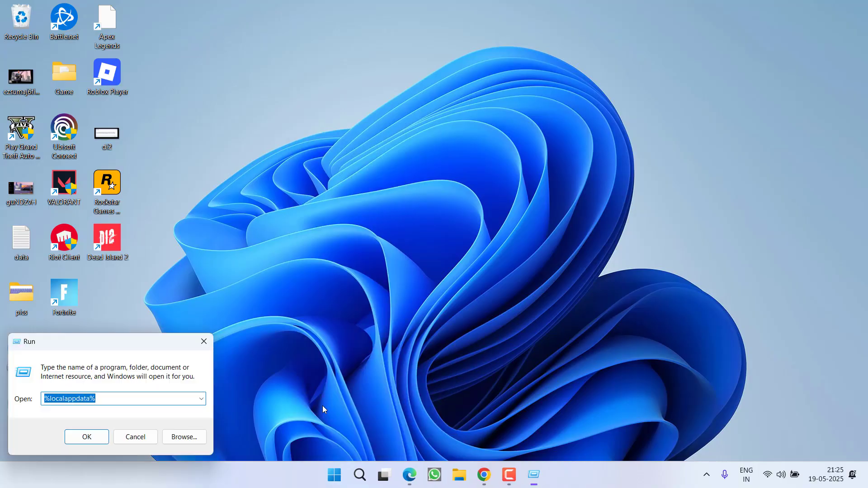
pyautogui.write('%localappdata%')
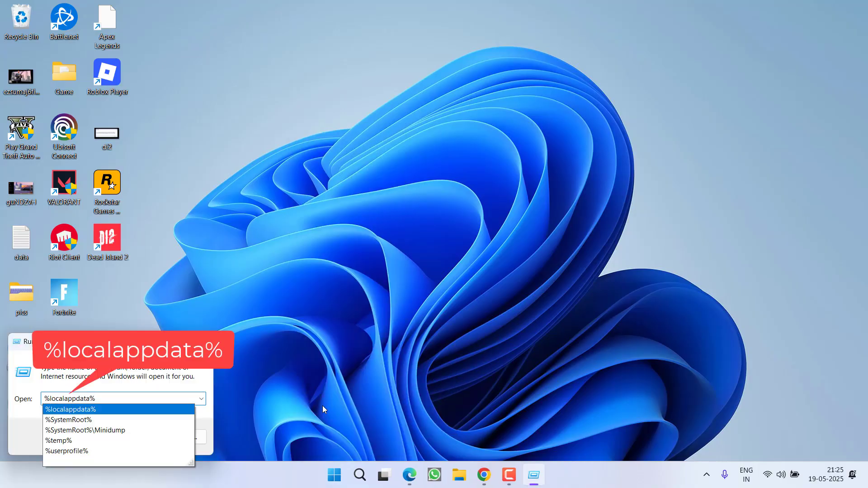
pyautogui.press('Return')
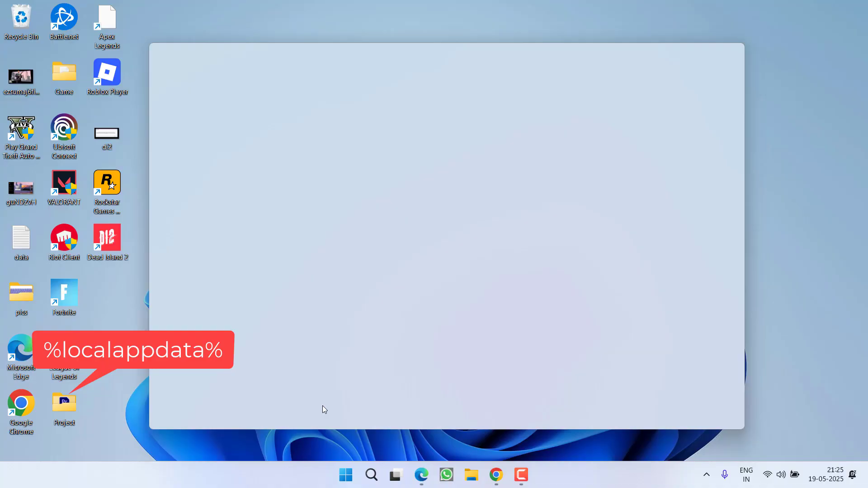
# Delete the SaveGames folder in DeadIsland\Saved, leaving Config and Logs, then minimize Explorer.
pyautogui.click(339, 256)
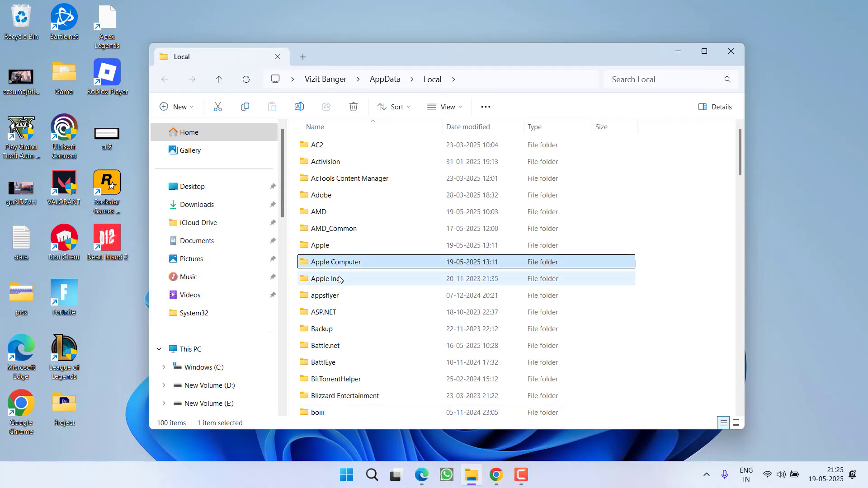
pyautogui.press('d')
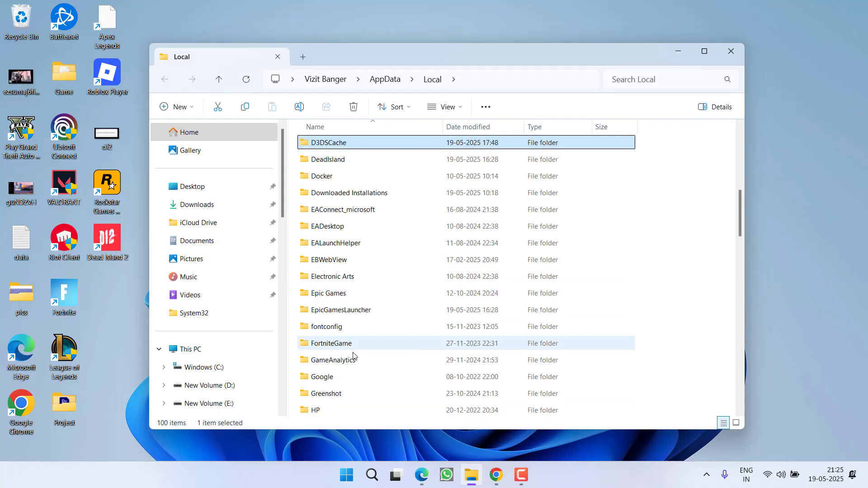
pyautogui.doubleClick(330, 158)
pyautogui.doubleClick(317, 145)
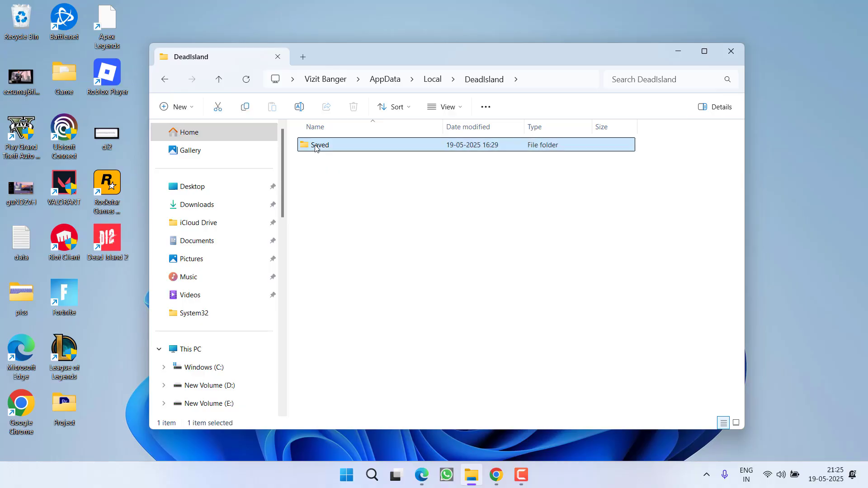
pyautogui.click(326, 180)
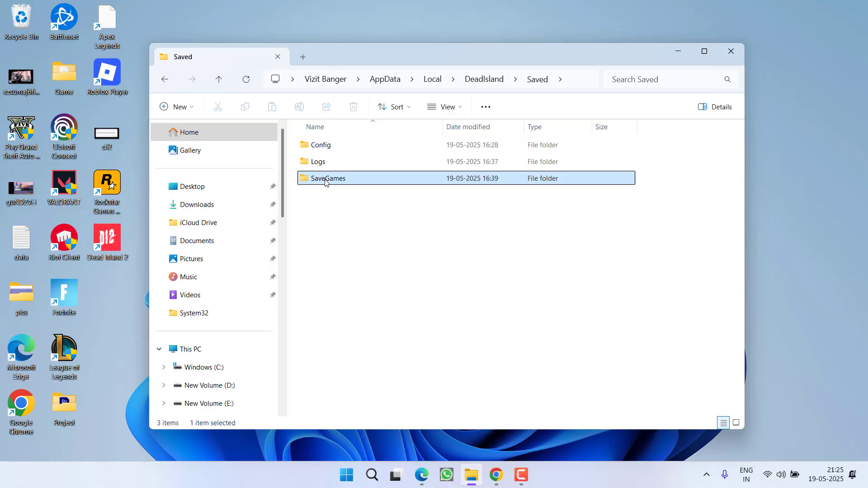
pyautogui.rightClick(328, 182)
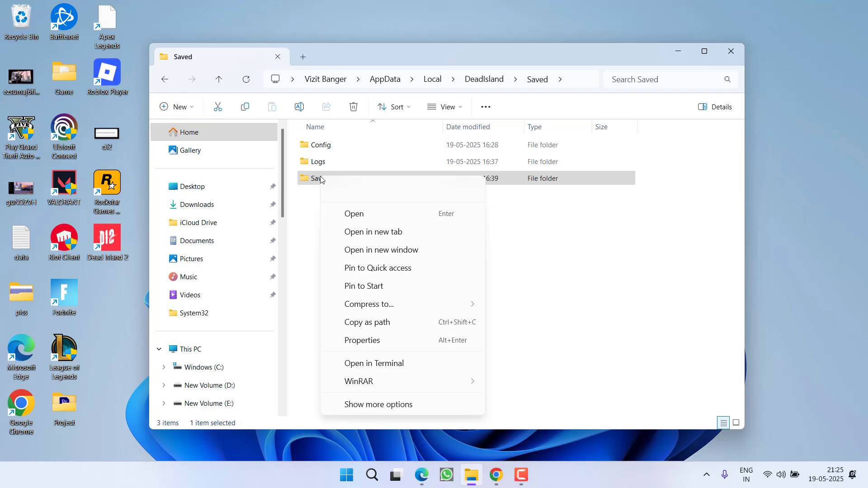
pyautogui.click(400, 197)
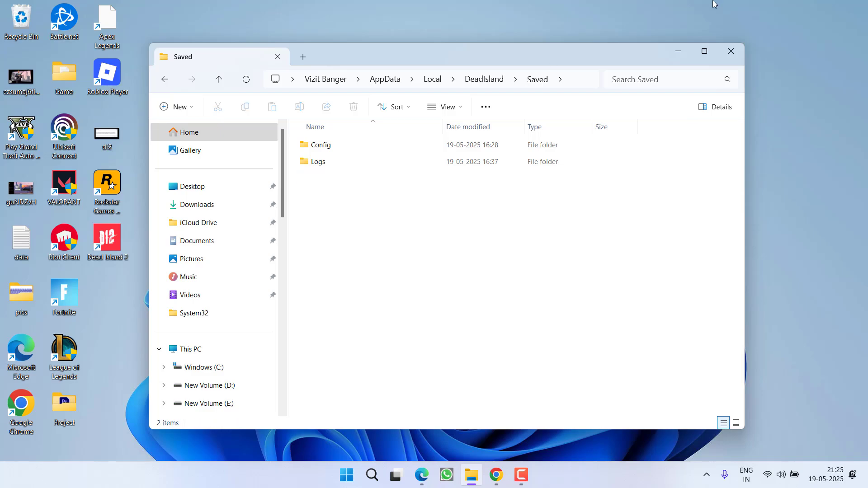
pyautogui.click(681, 52)
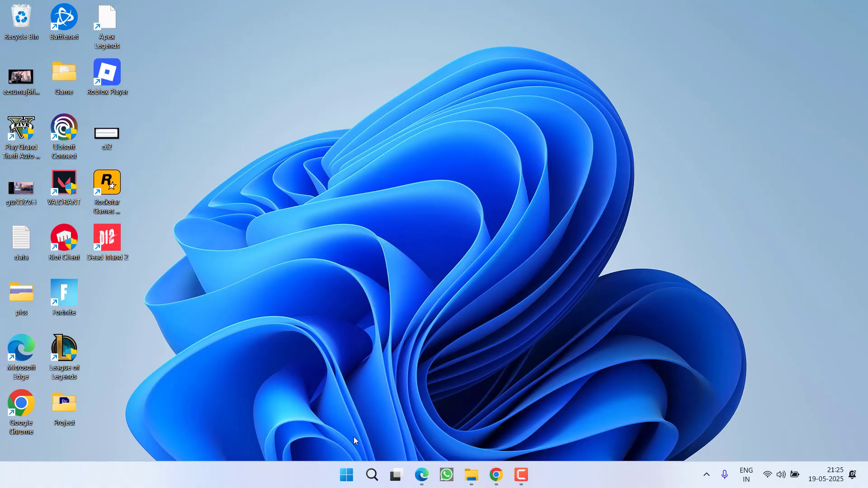
# In Device Manager, expand Display adaptors and bring up the actions for AMD Radeon(TM) Graphics.
pyautogui.rightClick(356, 478)
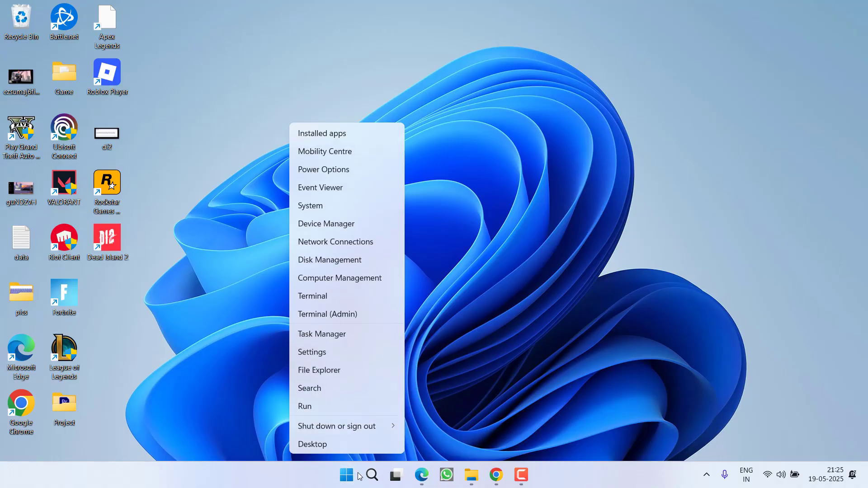
pyautogui.click(324, 224)
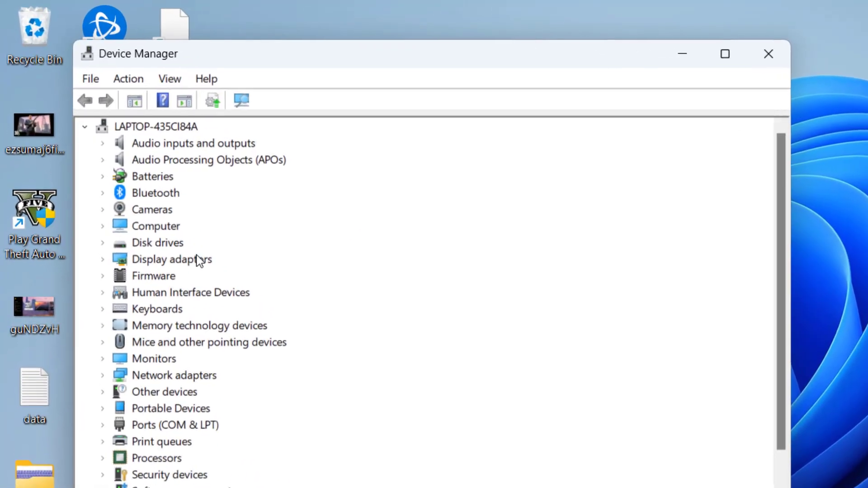
pyautogui.doubleClick(127, 160)
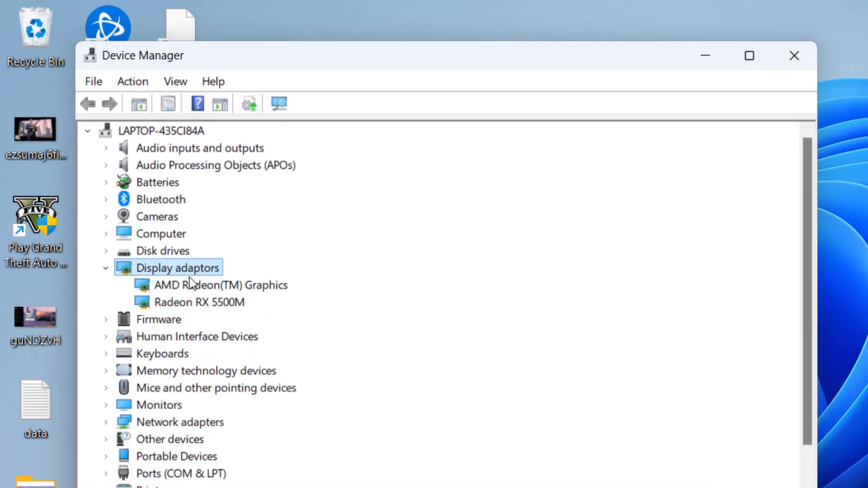
pyautogui.click(272, 286)
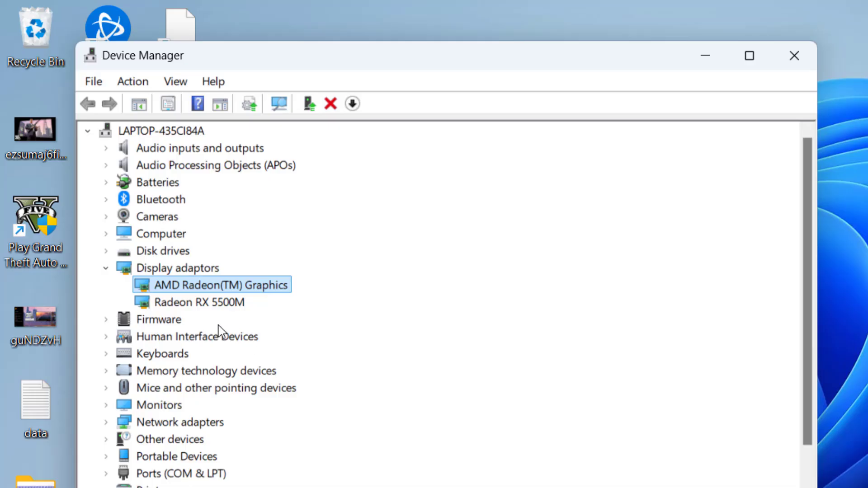
pyautogui.click(222, 302)
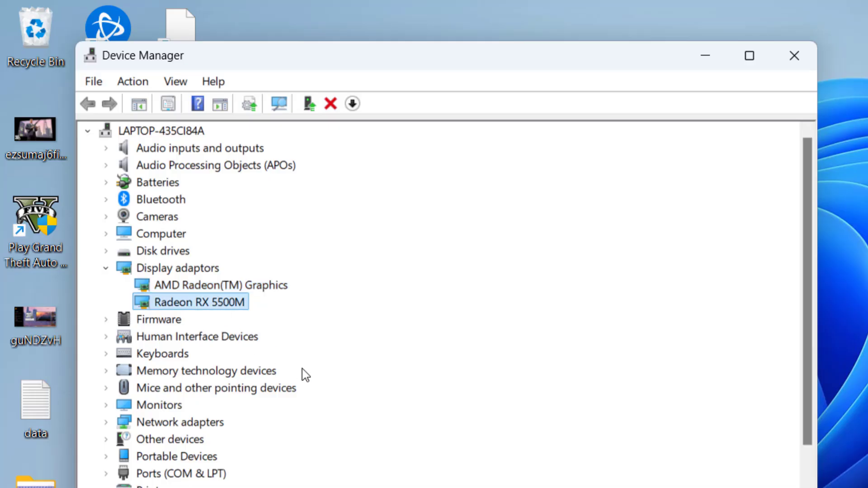
pyautogui.click(265, 286)
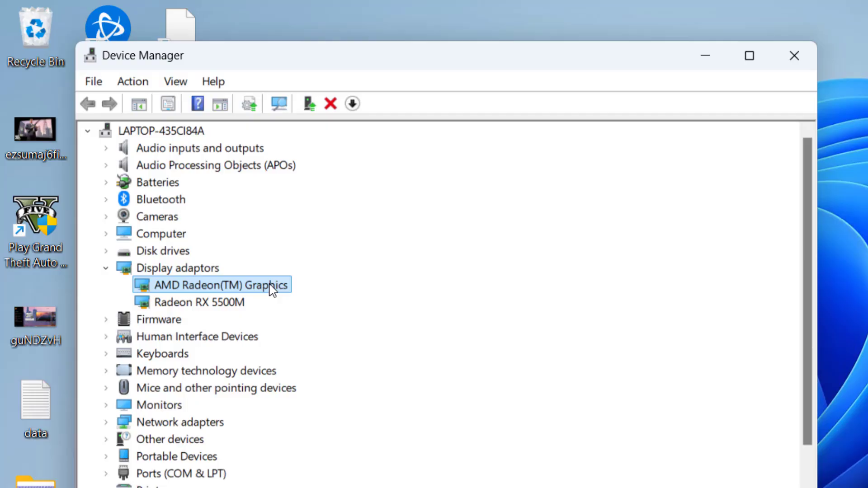
pyautogui.rightClick(267, 288)
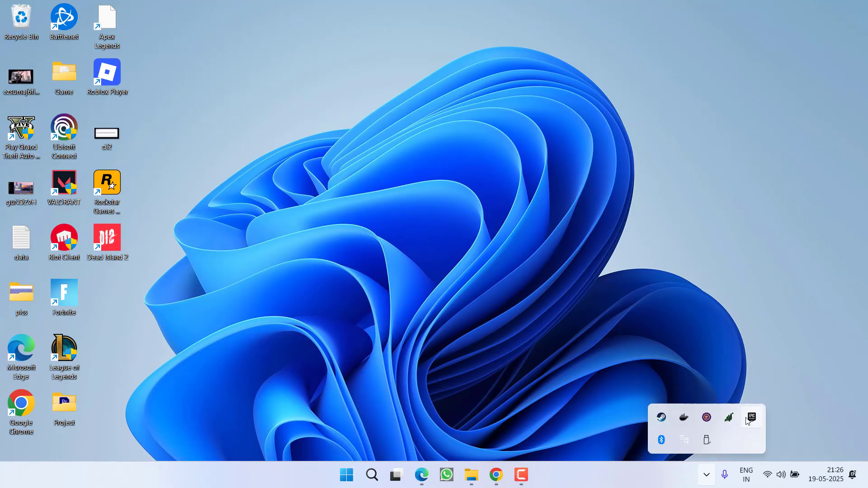
# Open Dead Island 2's Manage settings from the Epic Games Launcher library.
pyautogui.click(751, 417)
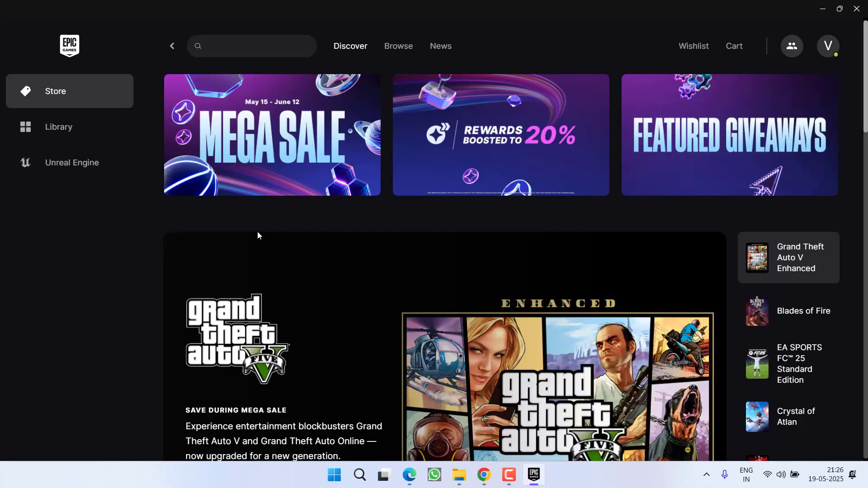
pyautogui.click(59, 128)
pyautogui.click(267, 374)
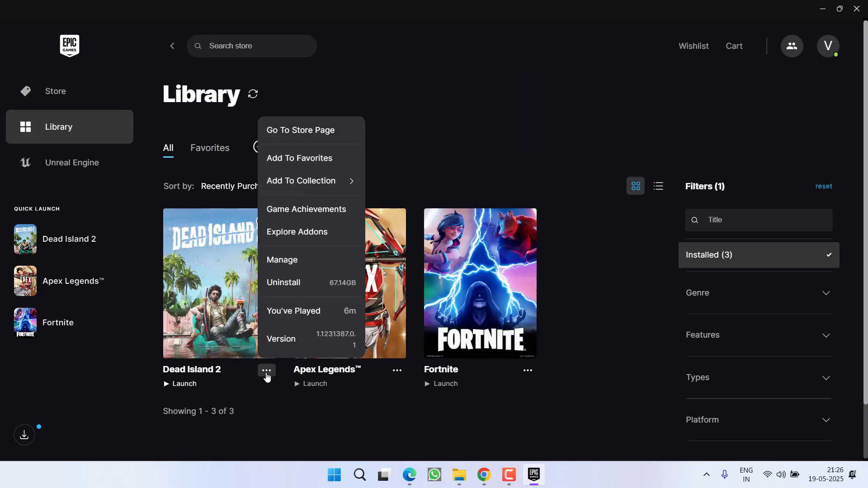
pyautogui.click(305, 260)
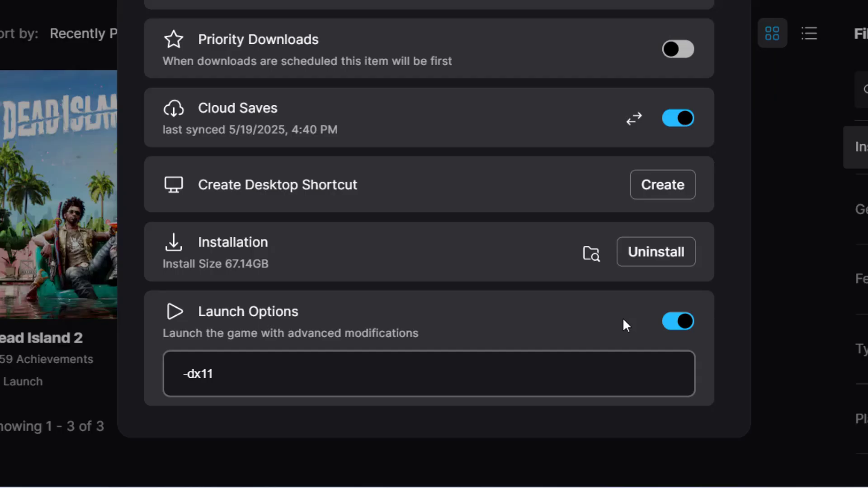
# Enable Launch Options with -dx11, close the settings and minimize the launcher.
pyautogui.click(675, 322)
pyautogui.click(679, 323)
pyautogui.click(241, 370)
pyautogui.moveTo(236, 367); pyautogui.dragTo(174, 382)
pyautogui.write('-dx11')
pyautogui.press('Escape')
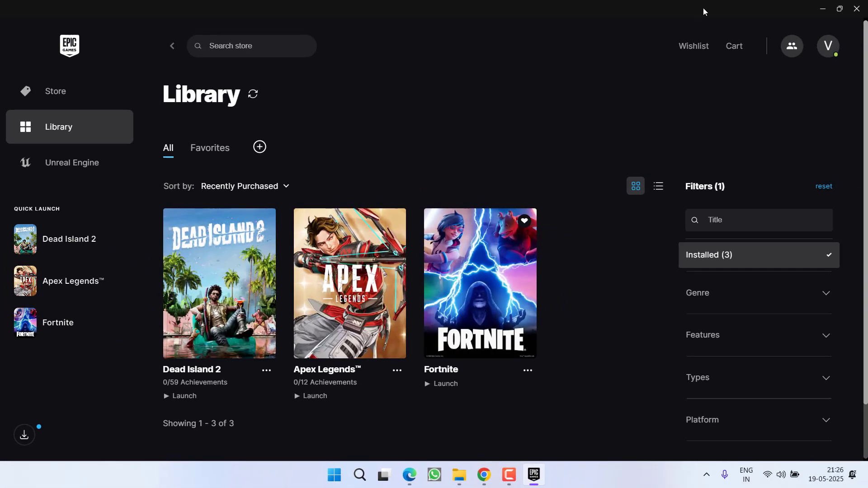
pyautogui.click(823, 8)
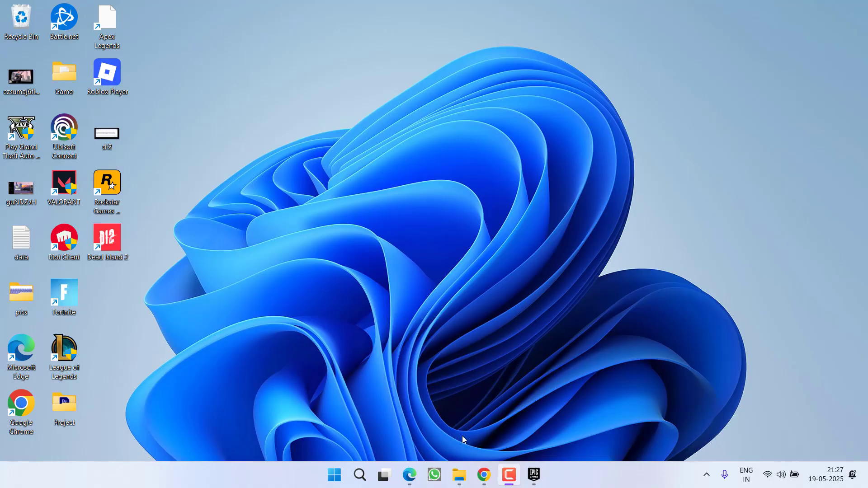
# Save DDU 18.1.1.1 from Guru3D's USA mirror as [Guru3D]-DDU.zip on the desktop.
pyautogui.click(485, 475)
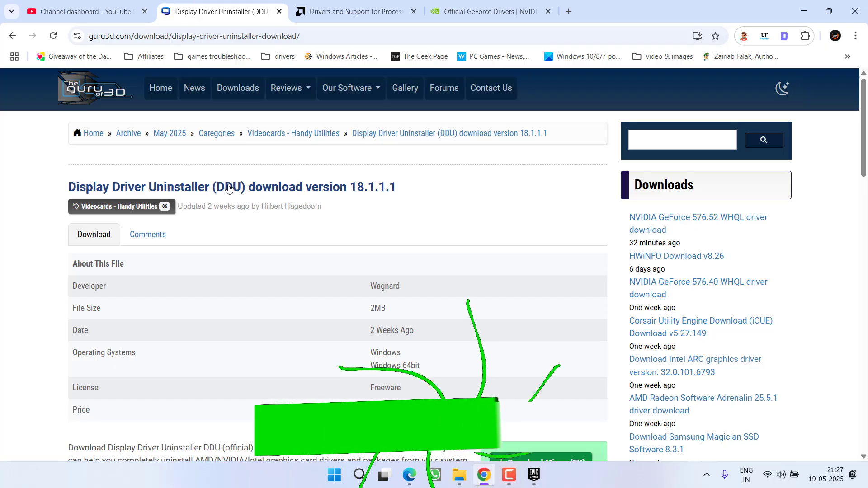
pyautogui.scroll(-2, 294, 369)
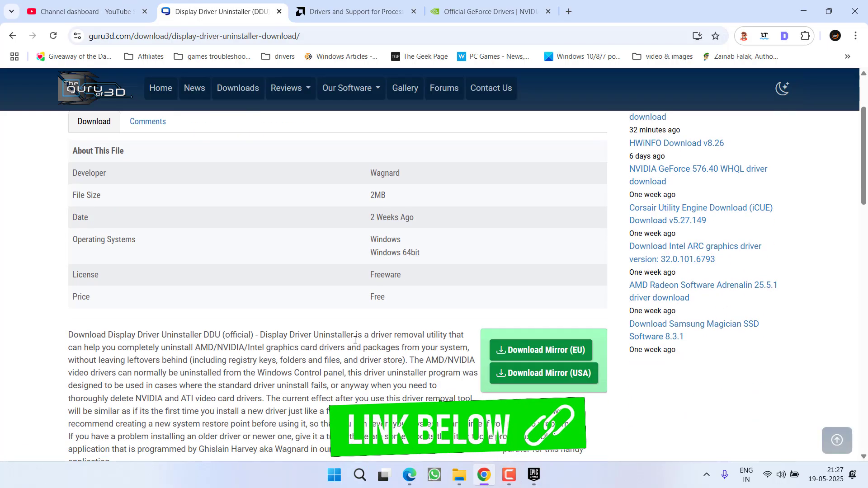
pyautogui.click(531, 373)
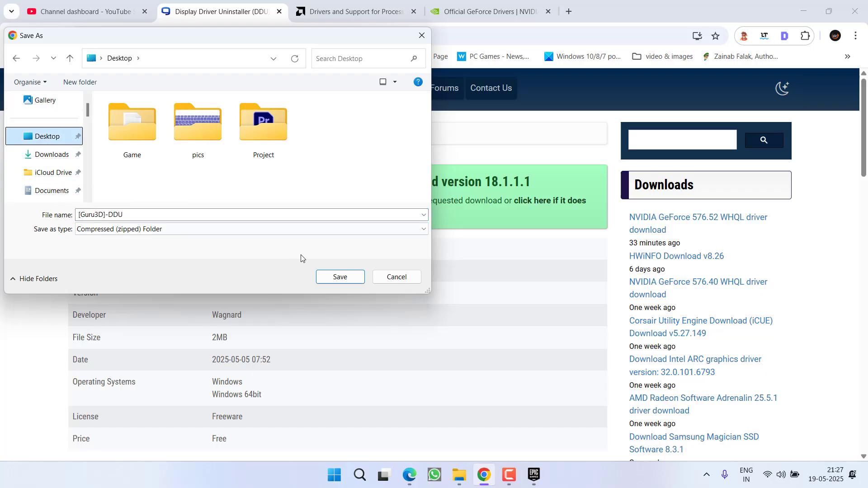
pyautogui.click(341, 279)
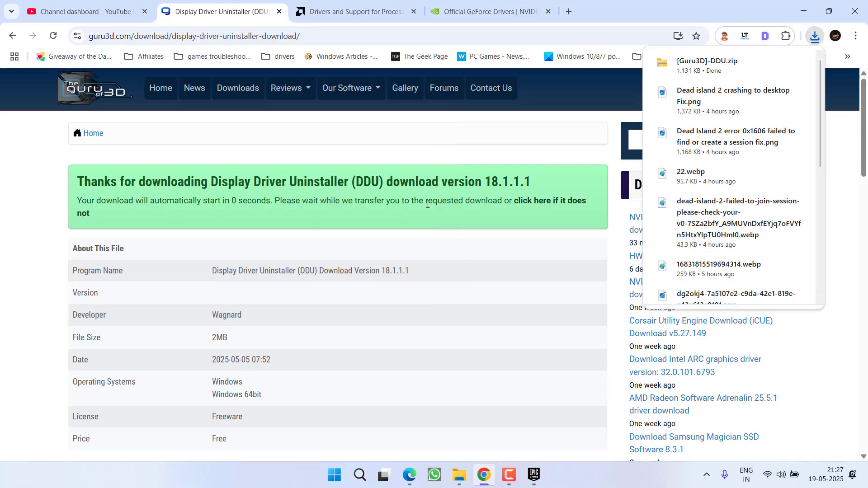
pyautogui.click(803, 11)
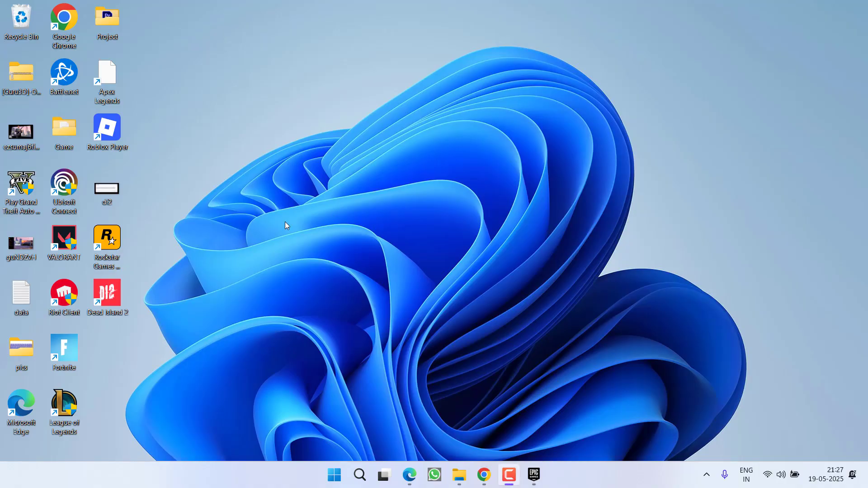
# Extract the downloaded DDU zip's three items into a new desktop folder.
pyautogui.doubleClick(25, 64)
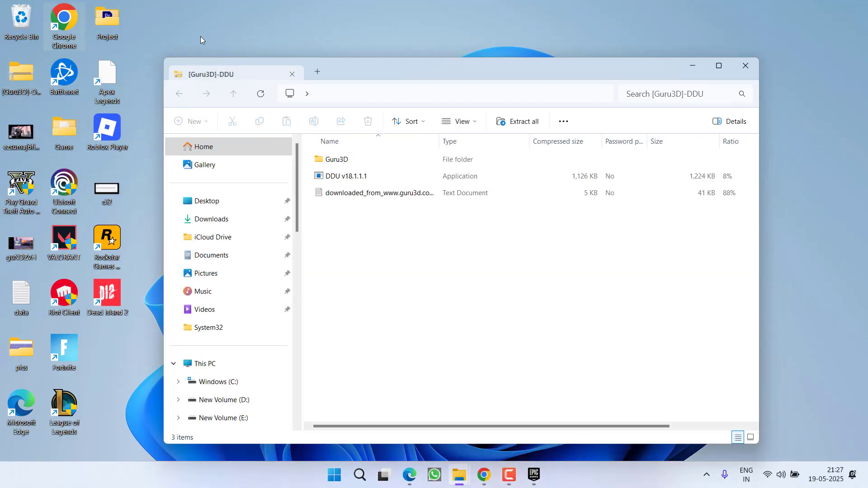
pyautogui.moveTo(346, 258); pyautogui.dragTo(342, 145)
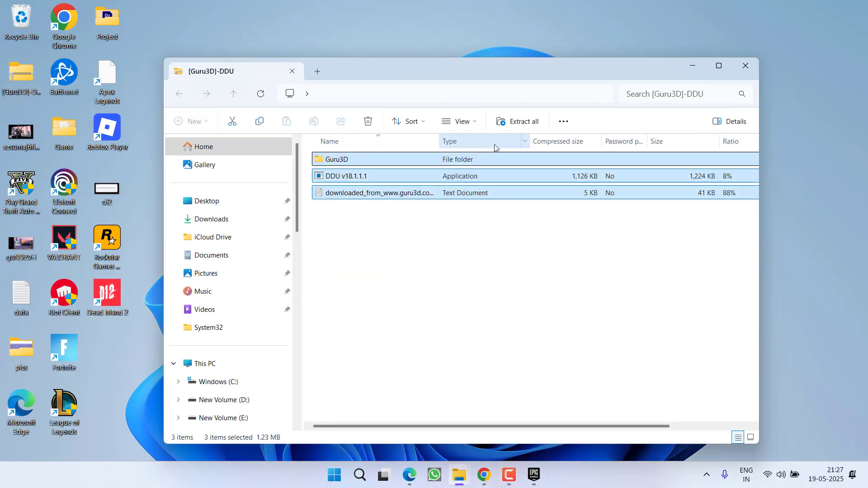
pyautogui.click(516, 121)
pyautogui.click(529, 351)
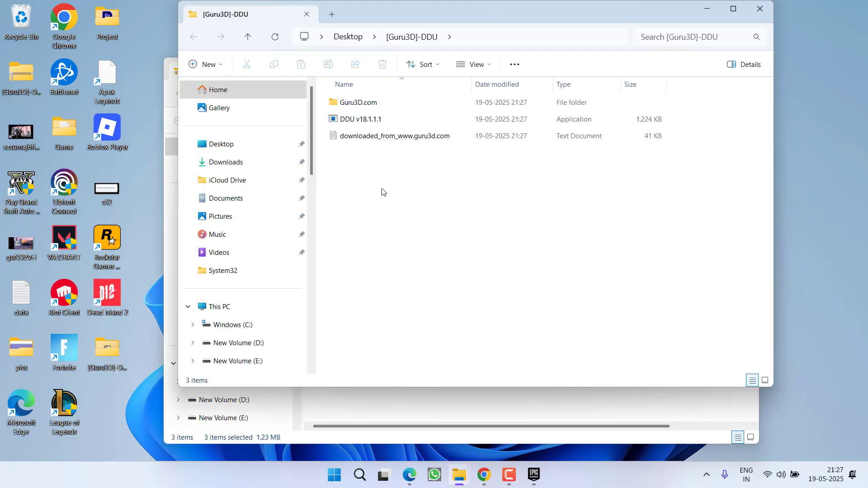
# Run the DDU v18.1.1.1 self-extractor and open the resulting DDU v18.1.1.1 folder.
pyautogui.click(333, 119)
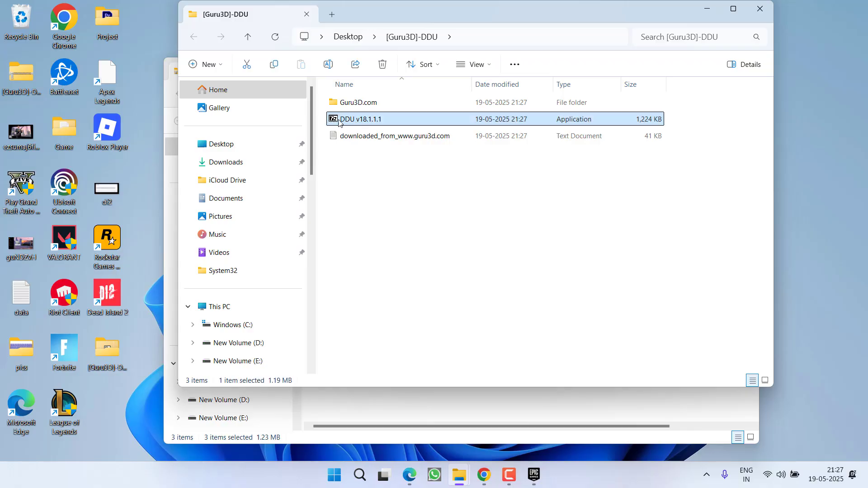
pyautogui.doubleClick(357, 121)
pyautogui.click(447, 256)
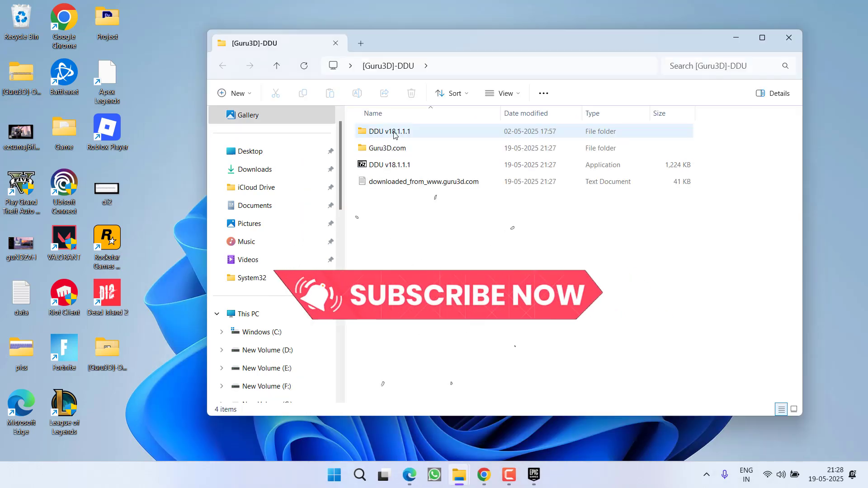
pyautogui.doubleClick(394, 132)
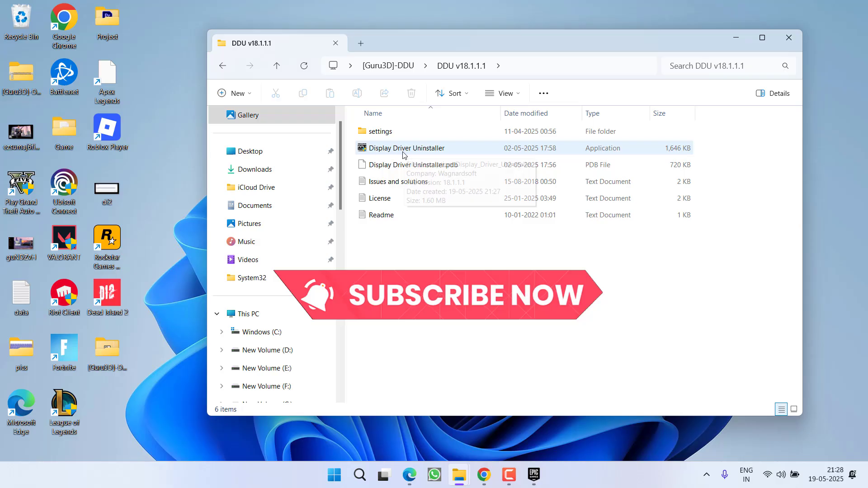
pyautogui.click(379, 150)
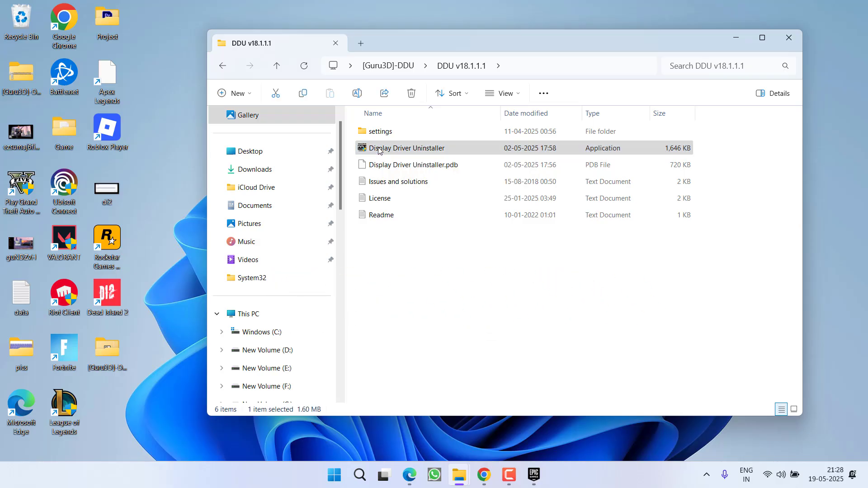
# Run Display Driver Uninstaller as administrator and dismiss its first-launch, options and Safe Mode windows.
pyautogui.rightClick(379, 150)
pyautogui.click(443, 247)
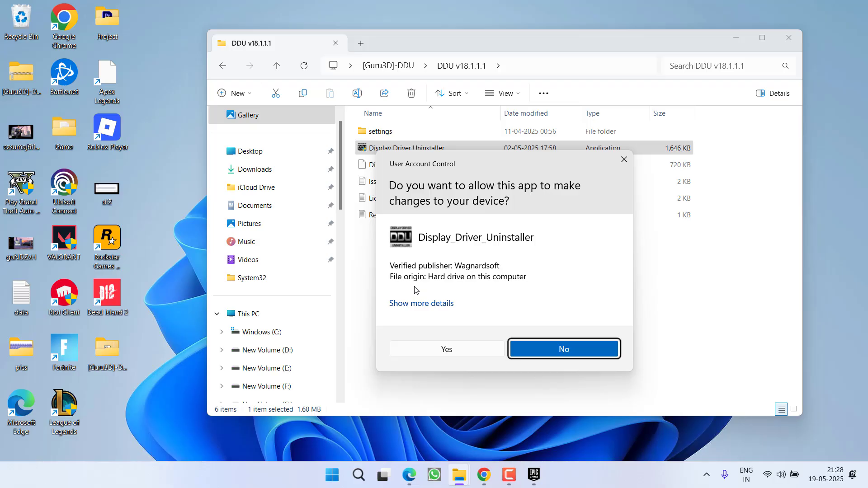
pyautogui.click(436, 348)
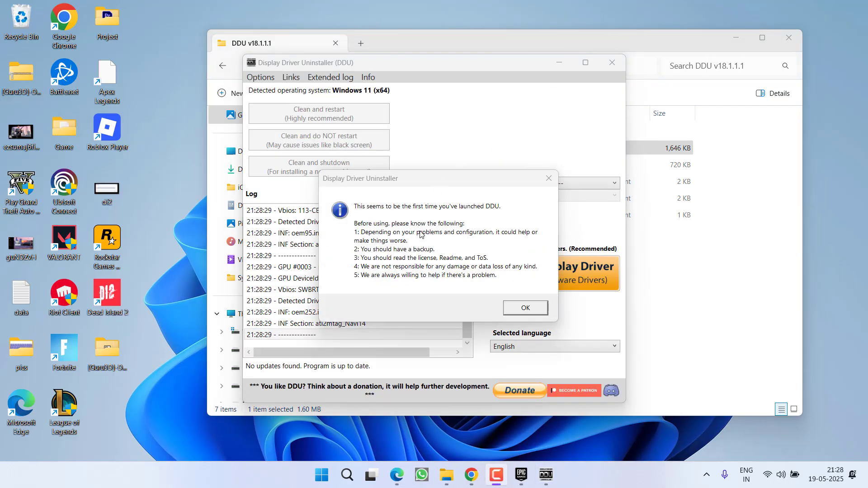
pyautogui.click(519, 312)
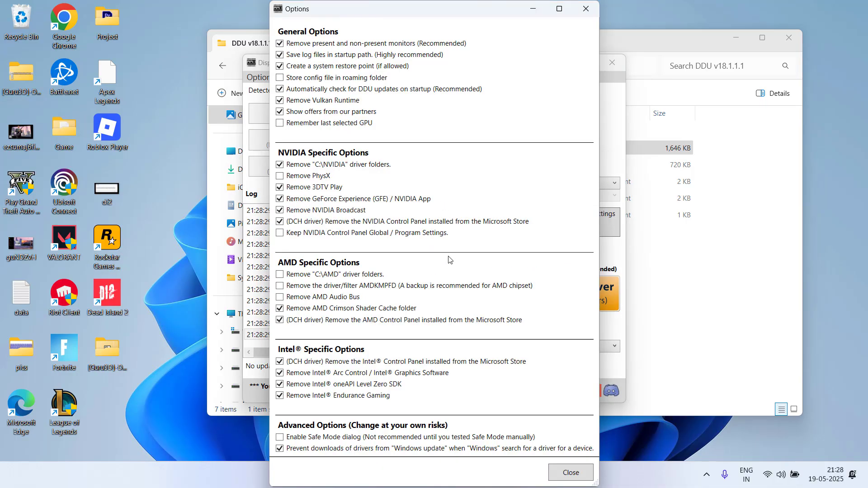
pyautogui.click(562, 469)
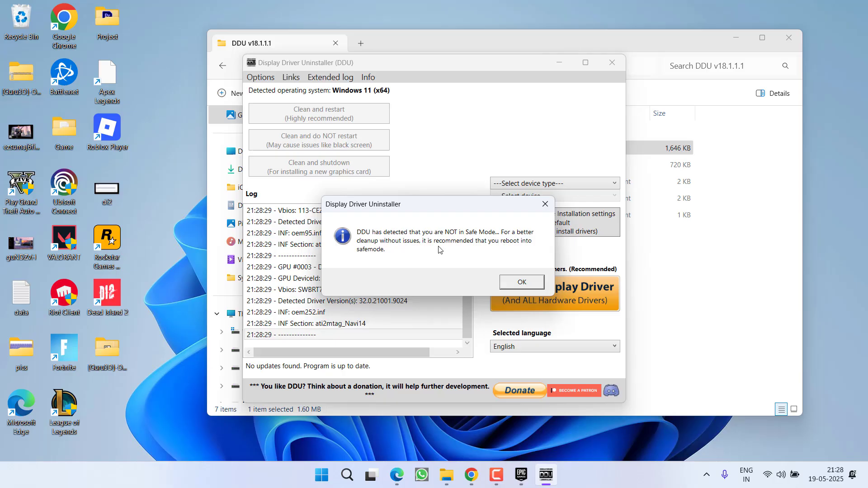
pyautogui.click(514, 281)
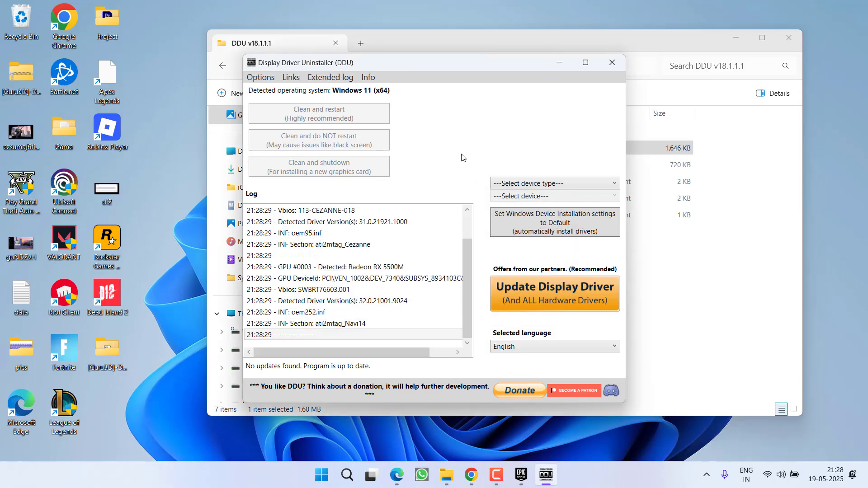
# Set DDU's device type to GPU, then close the program.
pyautogui.click(537, 184)
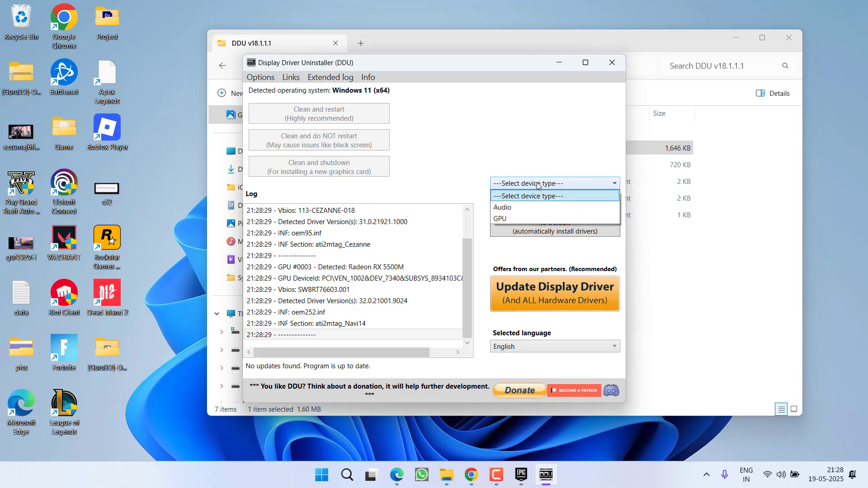
pyautogui.click(506, 219)
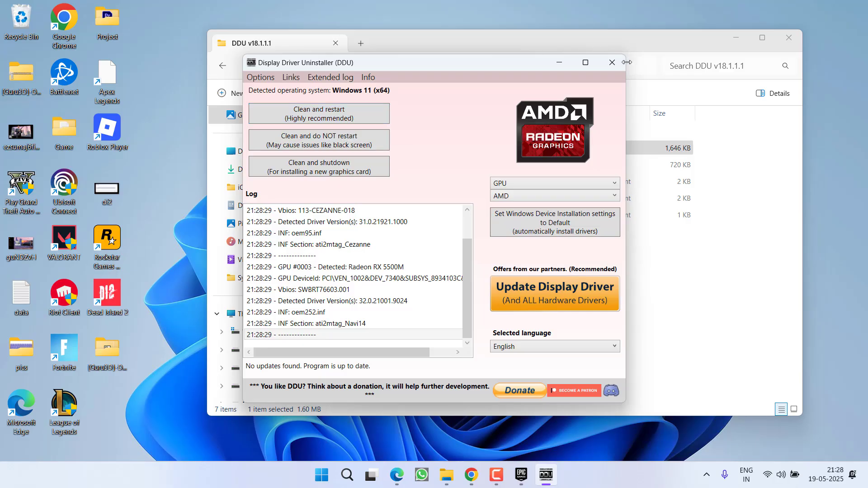
pyautogui.click(612, 62)
pyautogui.click(789, 38)
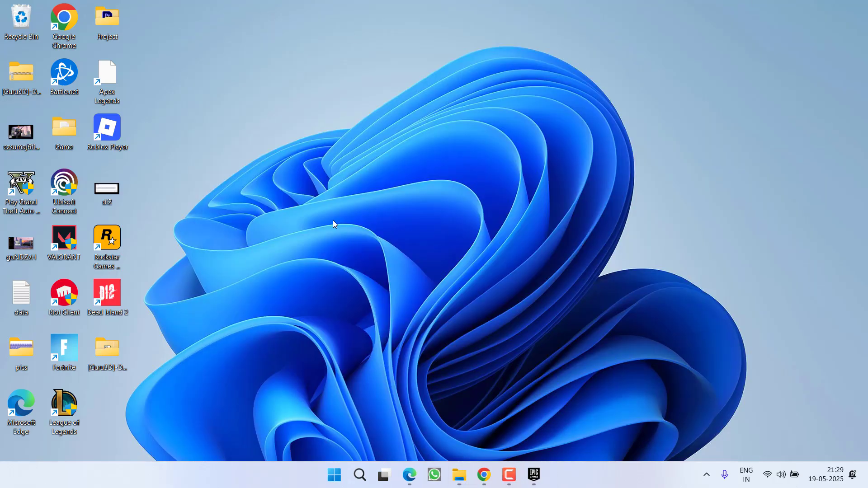
pyautogui.click(484, 475)
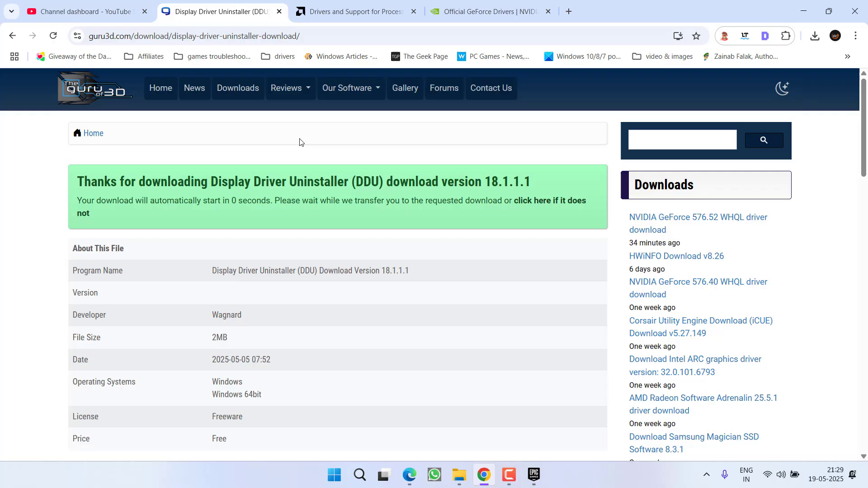
pyautogui.click(350, 7)
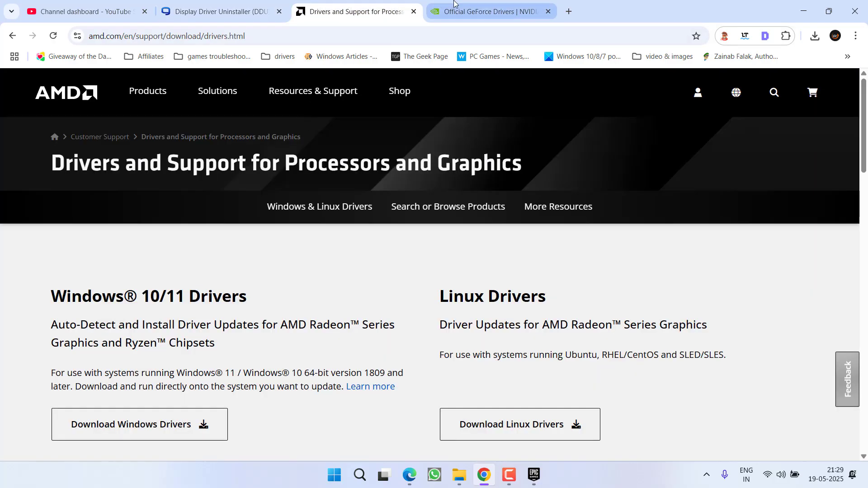
pyautogui.click(488, 12)
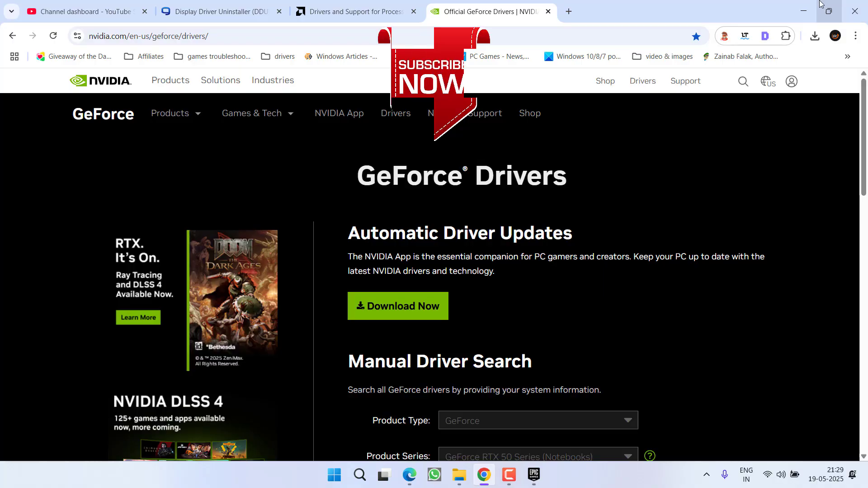
pyautogui.click(803, 10)
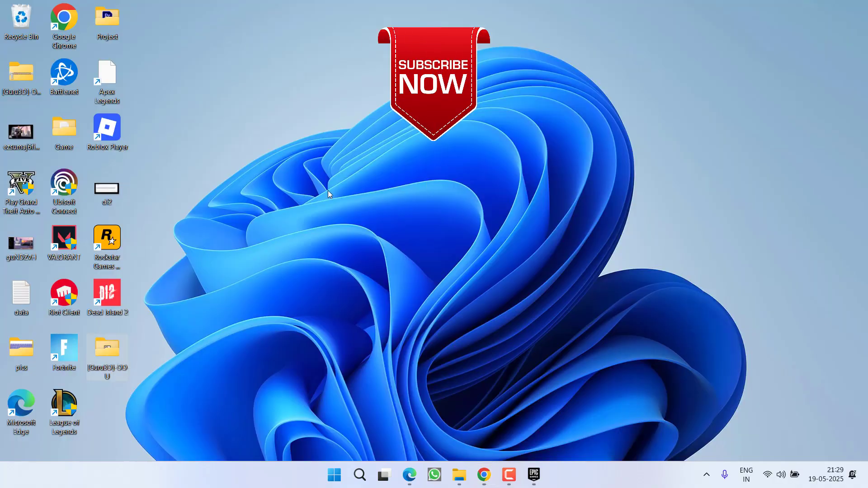